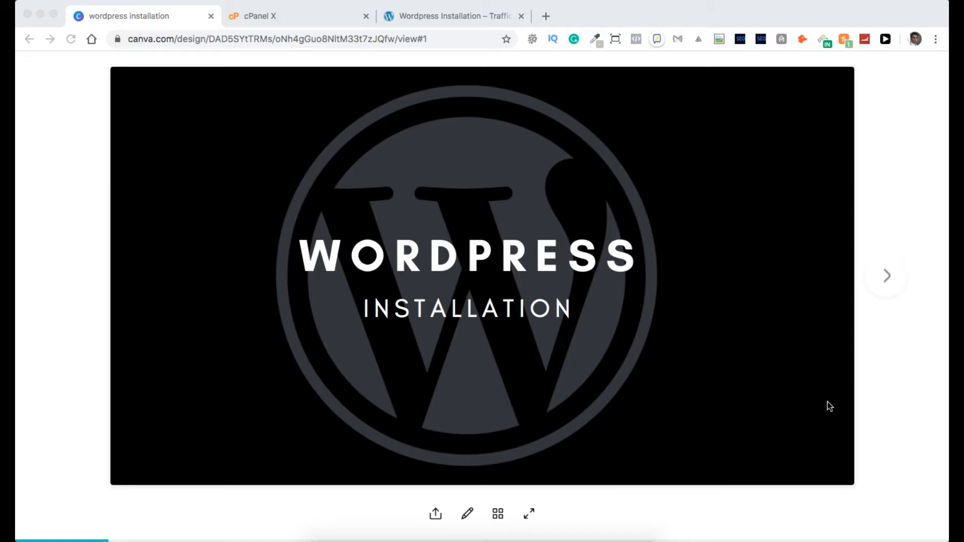
Go to the cPanel X account page and launch Softaculous from Autoinstallers.
click(294, 17)
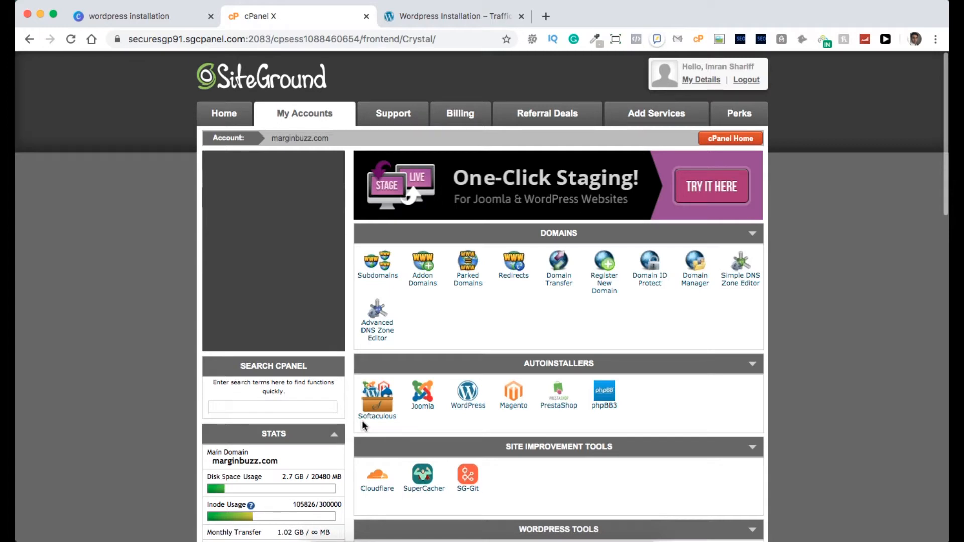
click(380, 408)
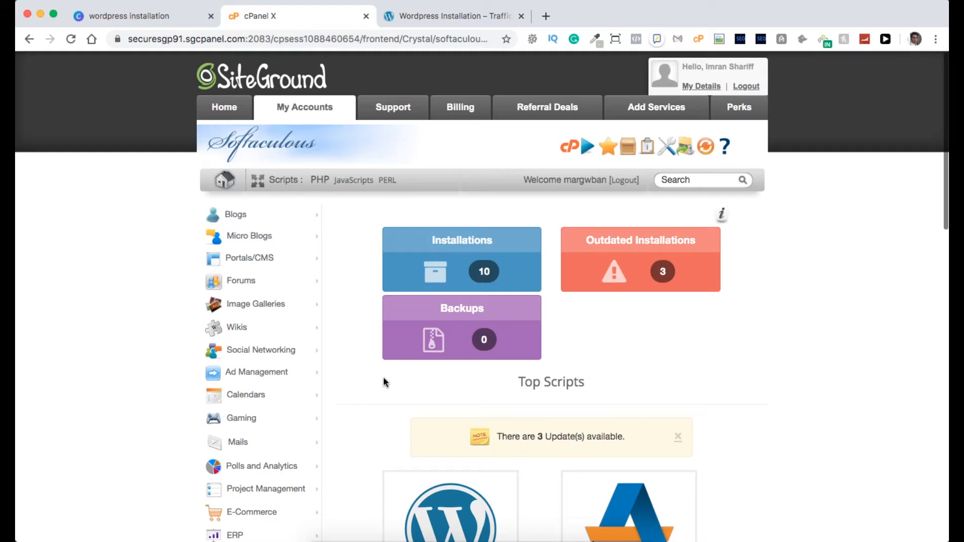
Scroll the Softaculous dashboard down to the WordPress card in Top Scripts.
scroll(384, 377, down, 3)
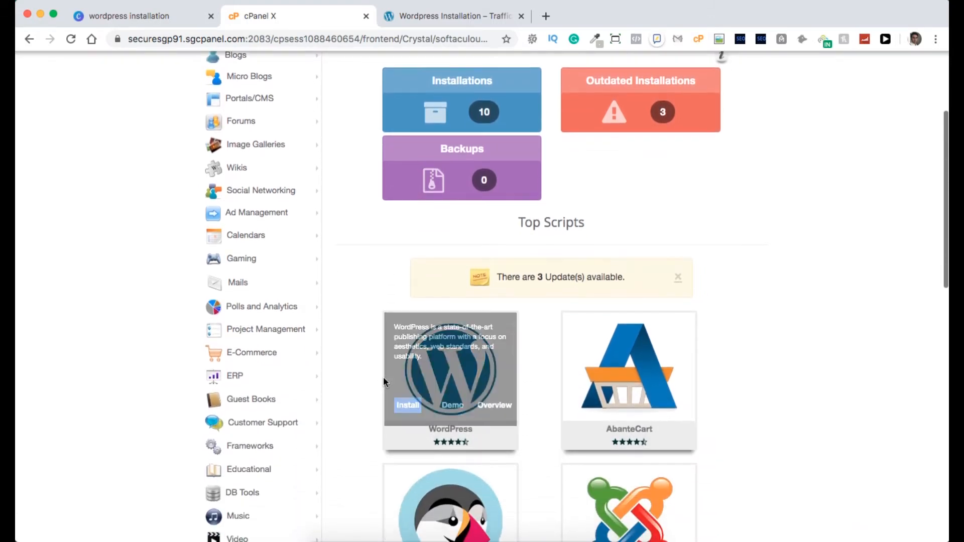
scroll(348, 260, up, 3)
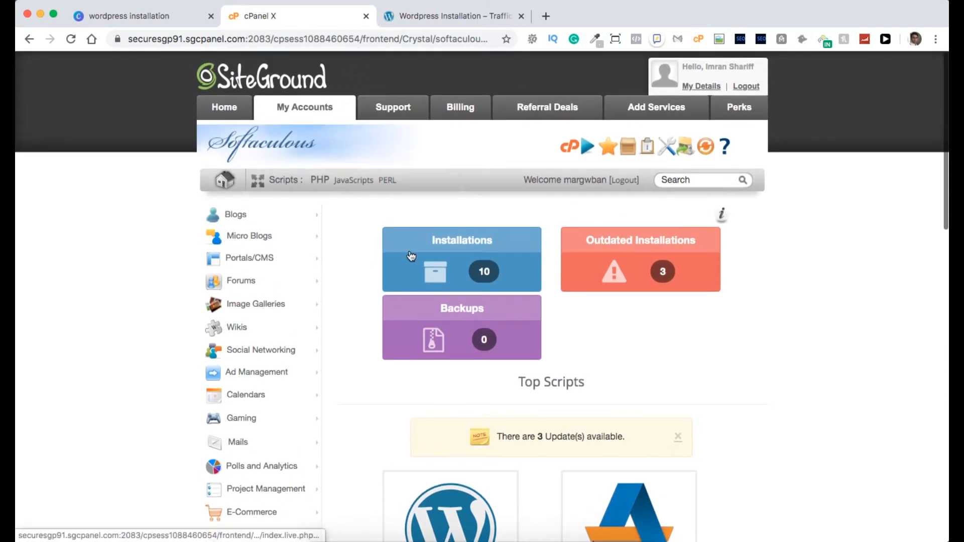
scroll(369, 348, down, 4)
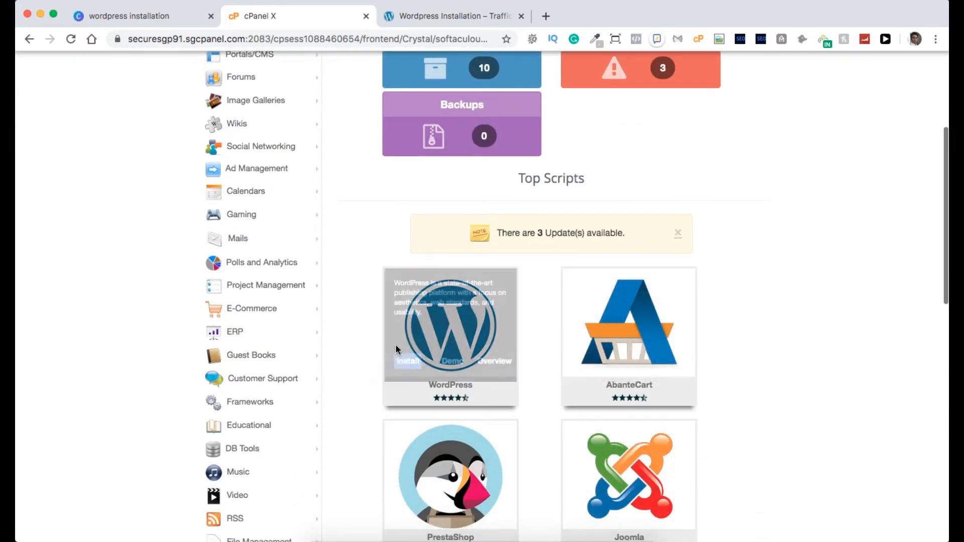
mouse_move(451, 308)
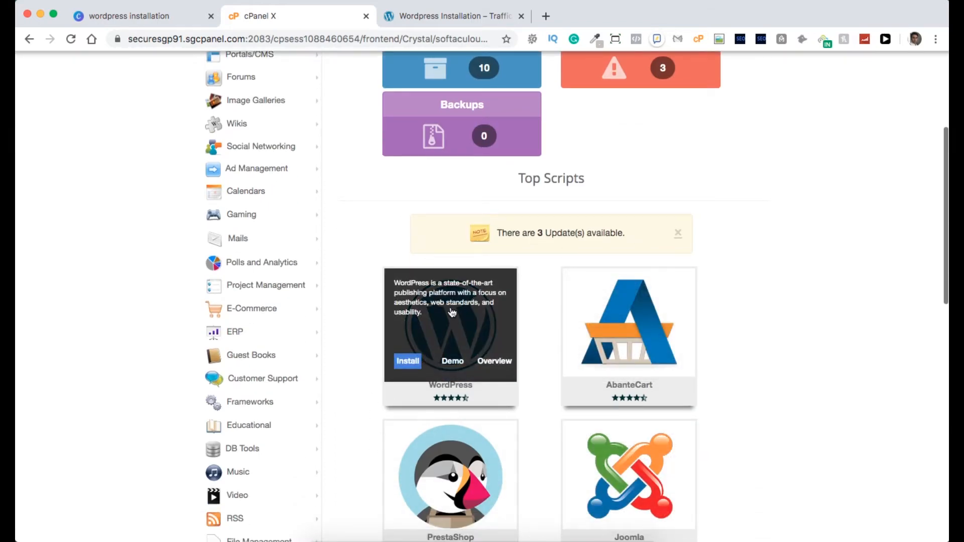
Start a WordPress install, keep version 5.4, and choose the demo.shariff.org domain.
click(407, 362)
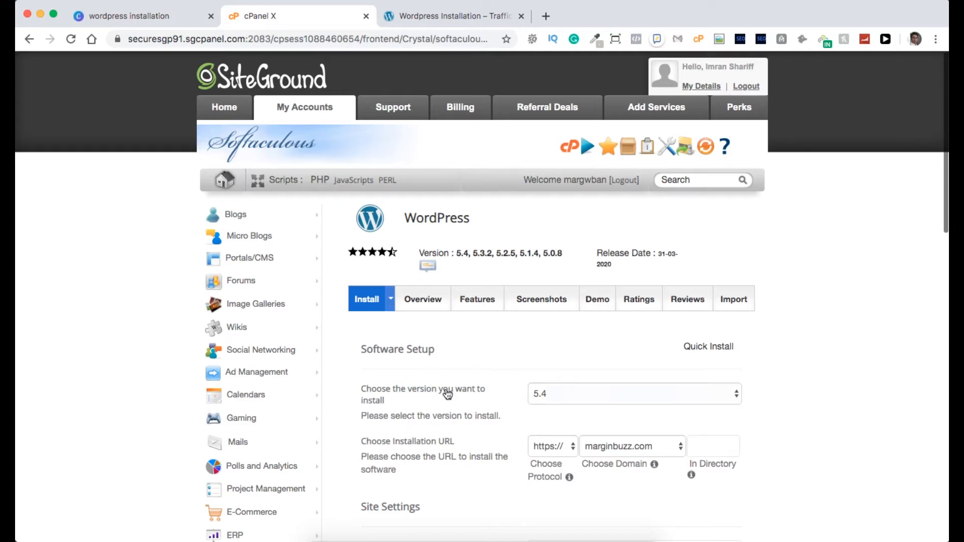
click(576, 396)
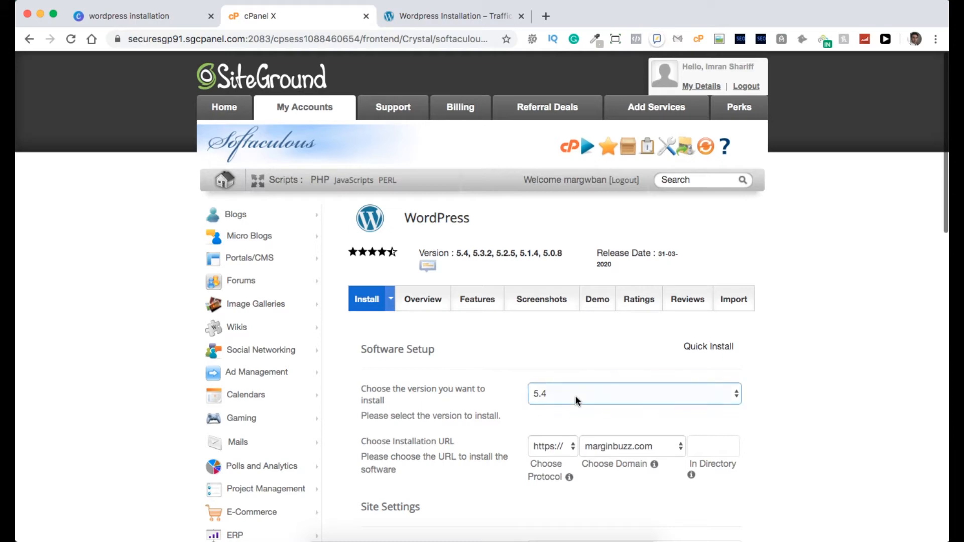
click(781, 370)
scroll(826, 354, down, 1)
scroll(826, 354, down, 3)
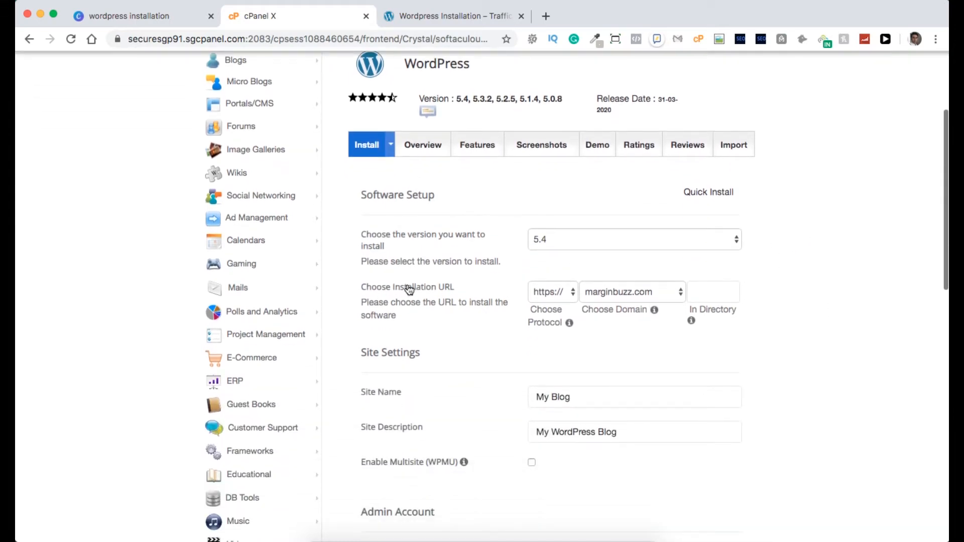
click(625, 295)
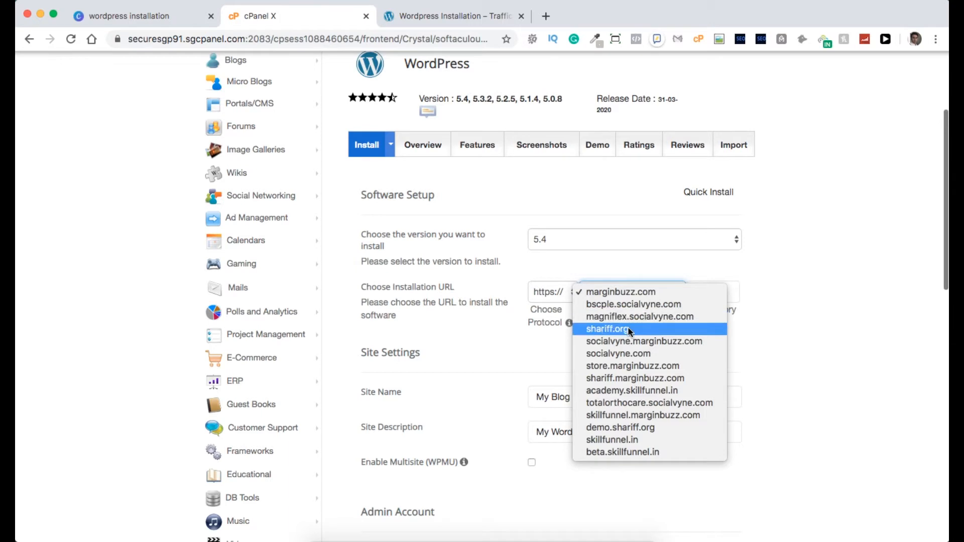
click(629, 428)
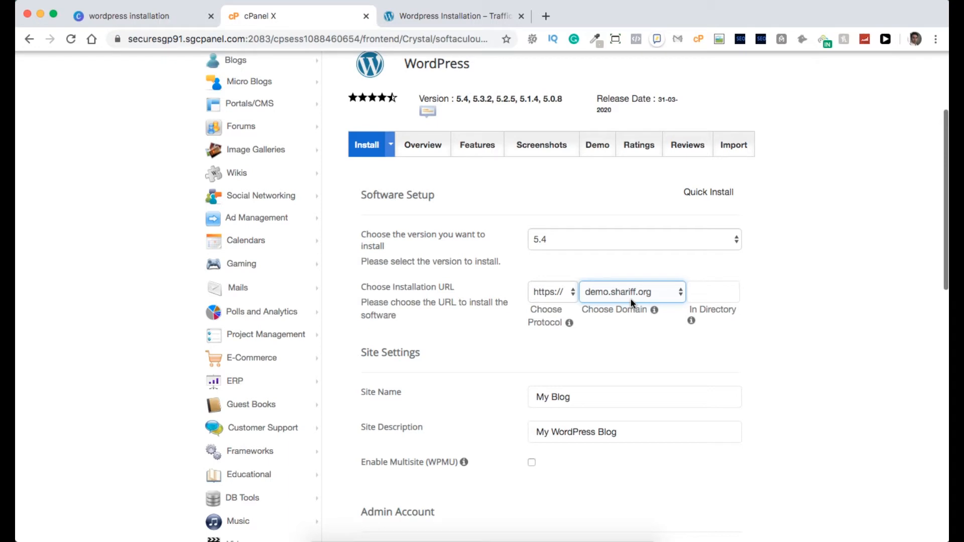
click(785, 279)
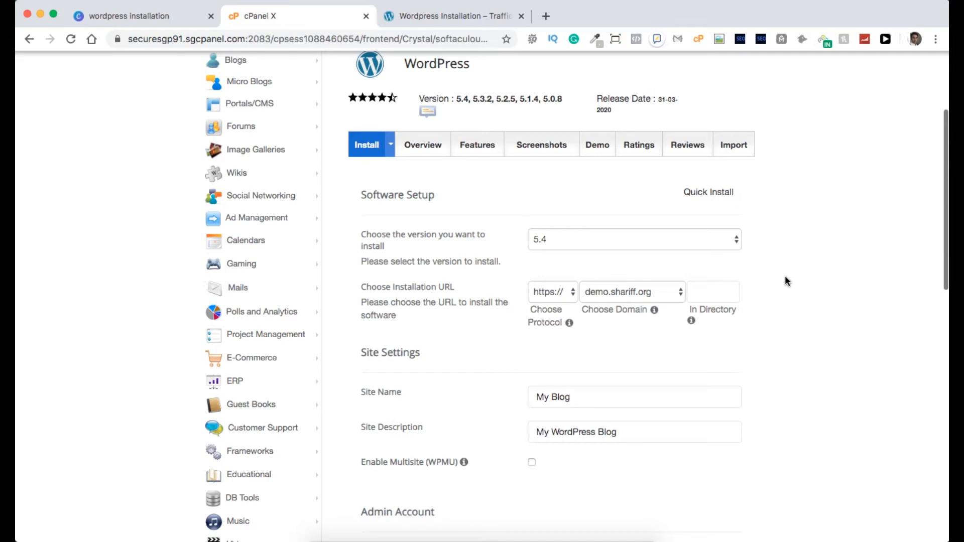
Erase the autofilled 'wp' from the In Directory field, leaving it blank.
click(716, 291)
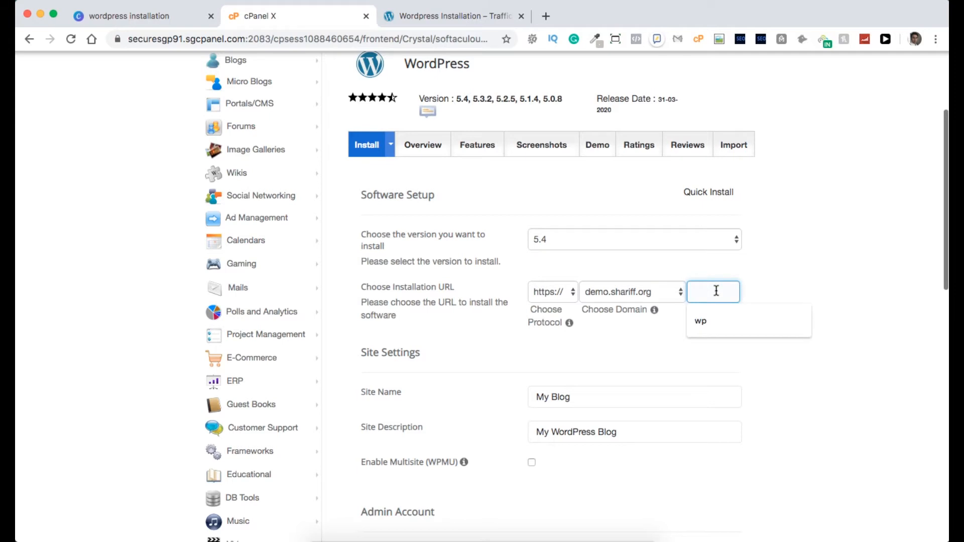
click(709, 320)
click(785, 282)
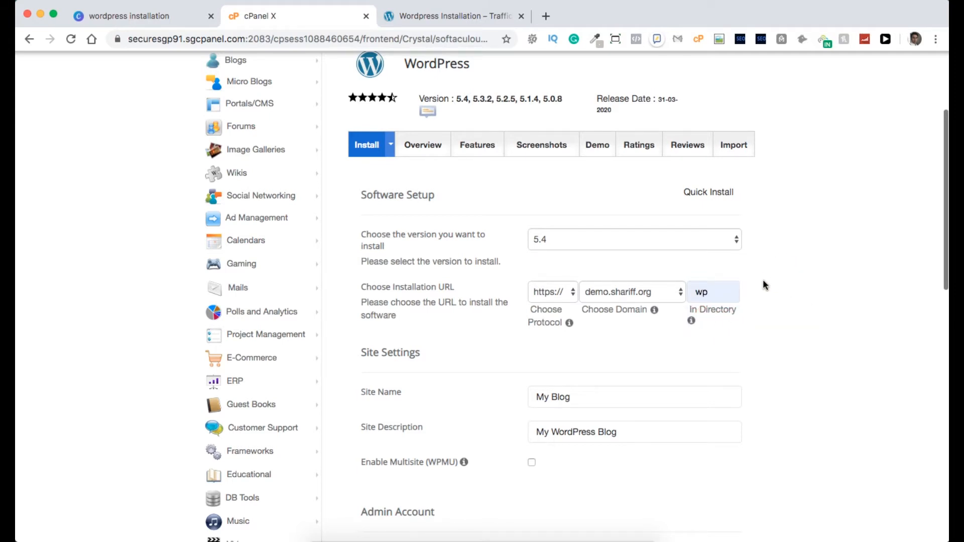
click(723, 290)
click(797, 282)
click(725, 289)
click(697, 304)
click(710, 294)
click(712, 295)
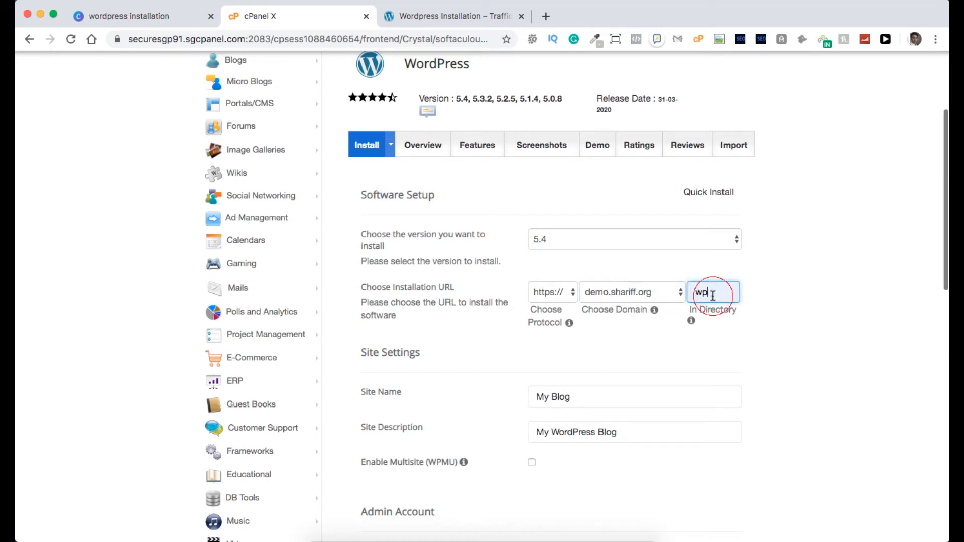
key(BackSpace)
key(BackSpace)
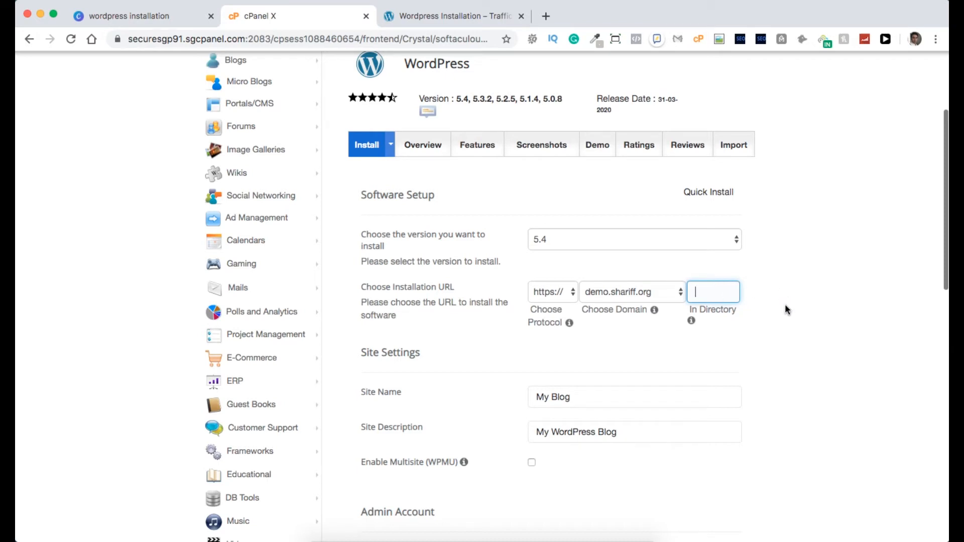
scroll(785, 307, down, 4)
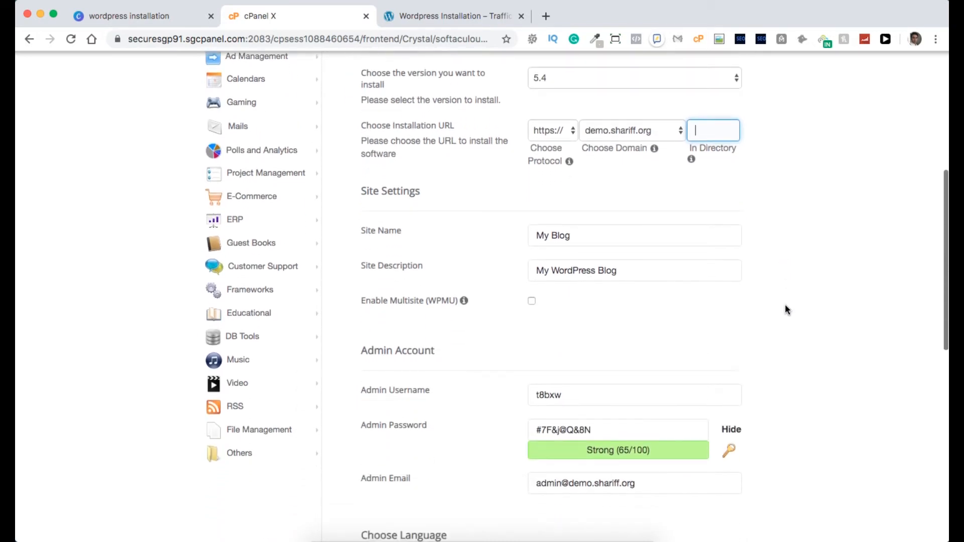
click(388, 235)
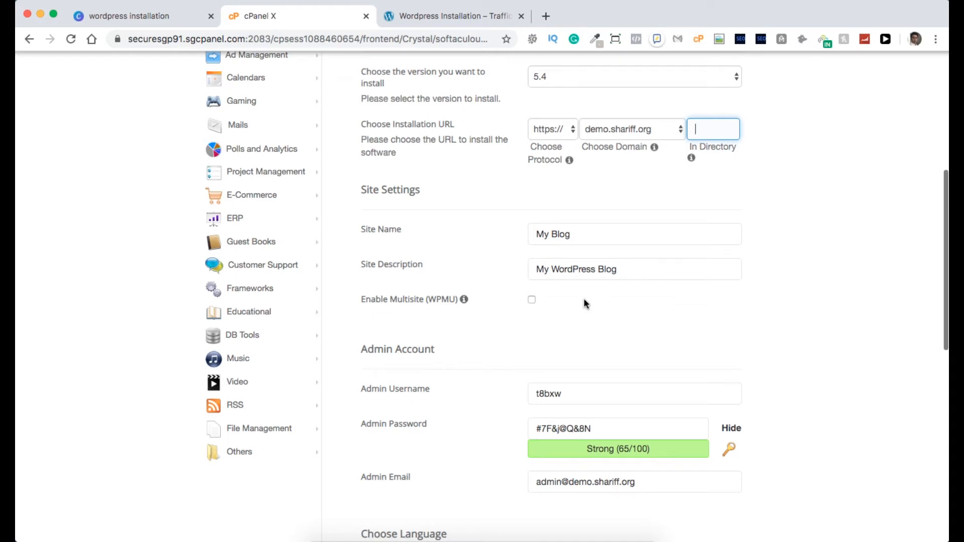
scroll(585, 303, down, 5)
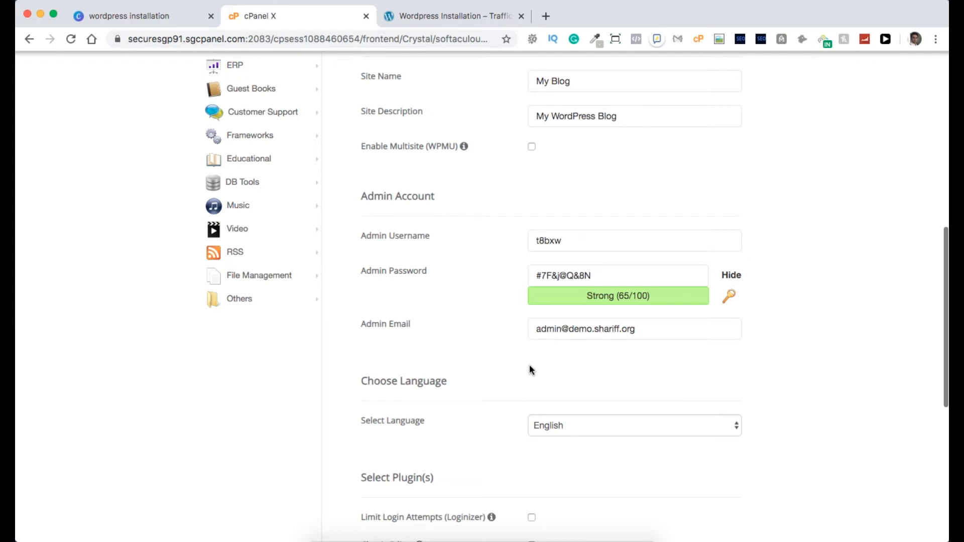
Replace the generated admin username with the user's own username.
click(533, 246)
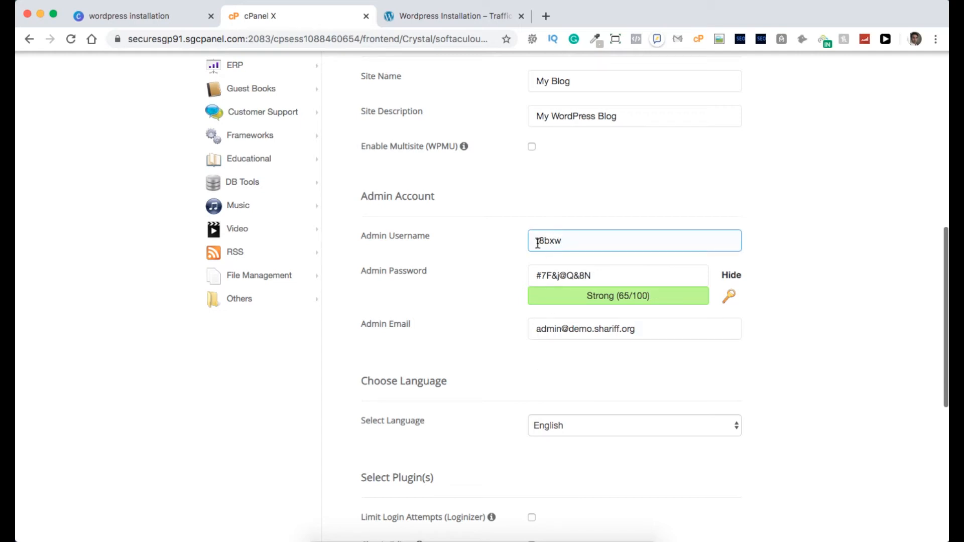
double_click(551, 242)
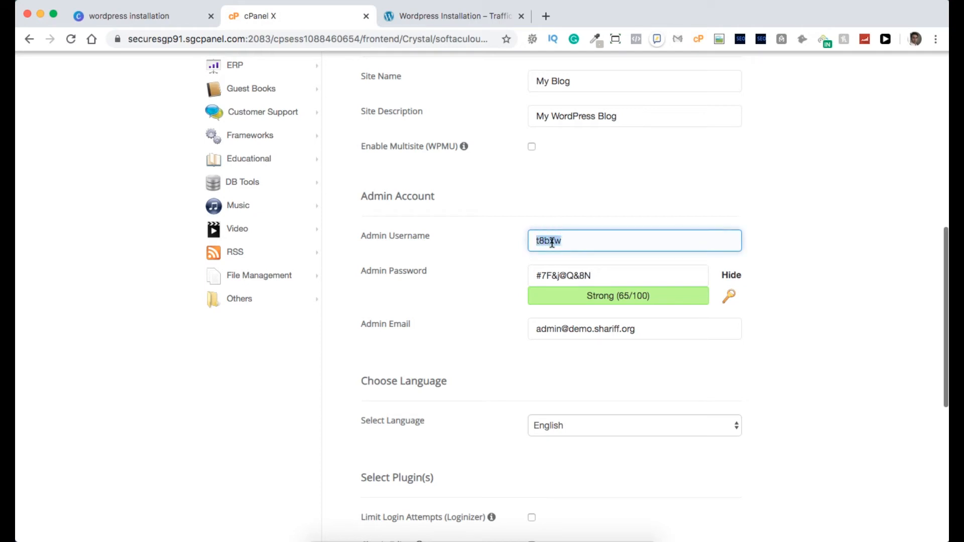
text(shari)
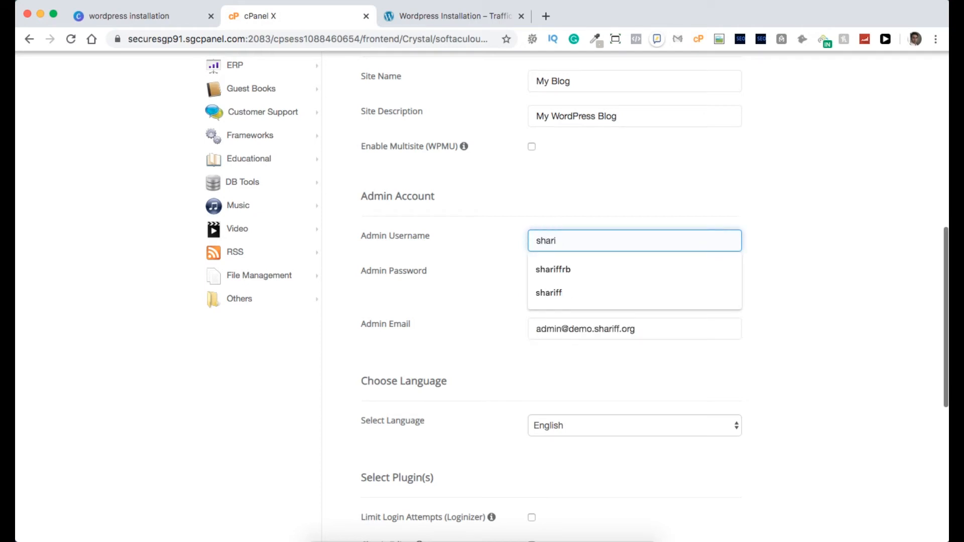
key(BackSpace)
key(BackSpace)
key(BackSpace)
text(imran)
key(Tab)
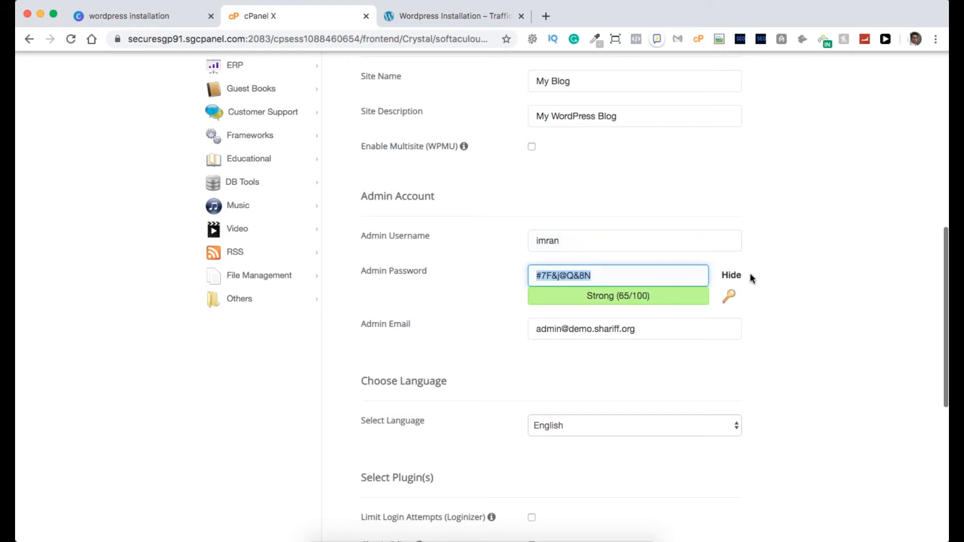
Enter a simple numeric admin password (rated Bad 23/100) and select the existing admin email.
click(729, 278)
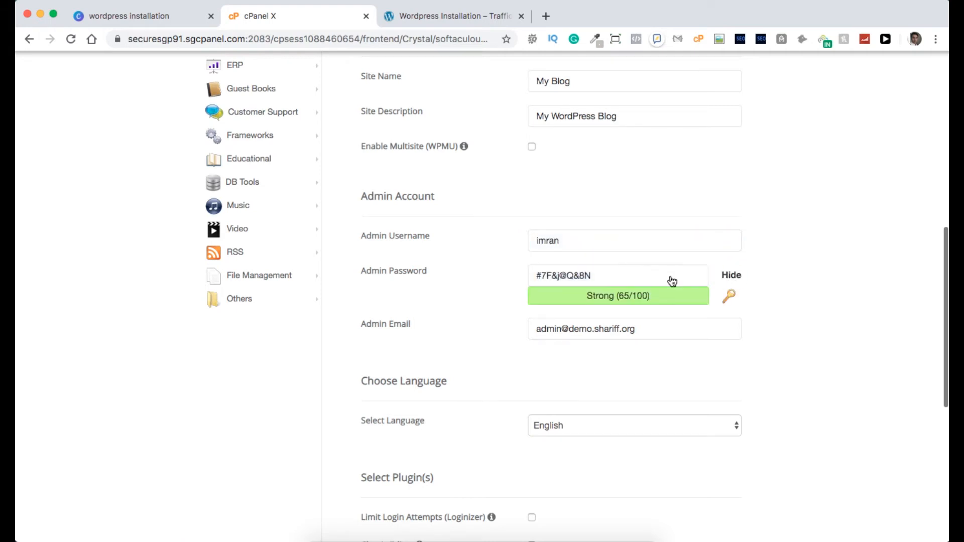
click(731, 278)
click(731, 281)
click(728, 297)
click(730, 278)
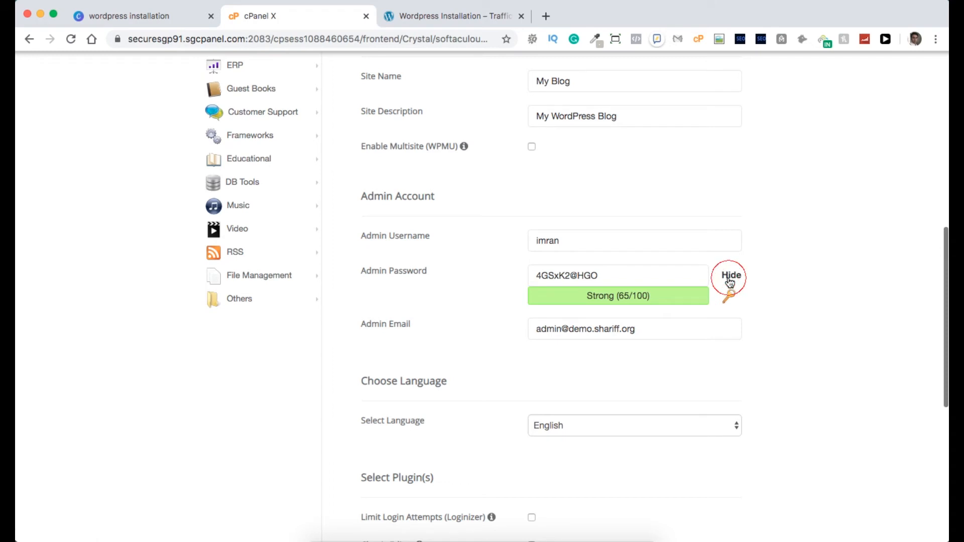
click(616, 273)
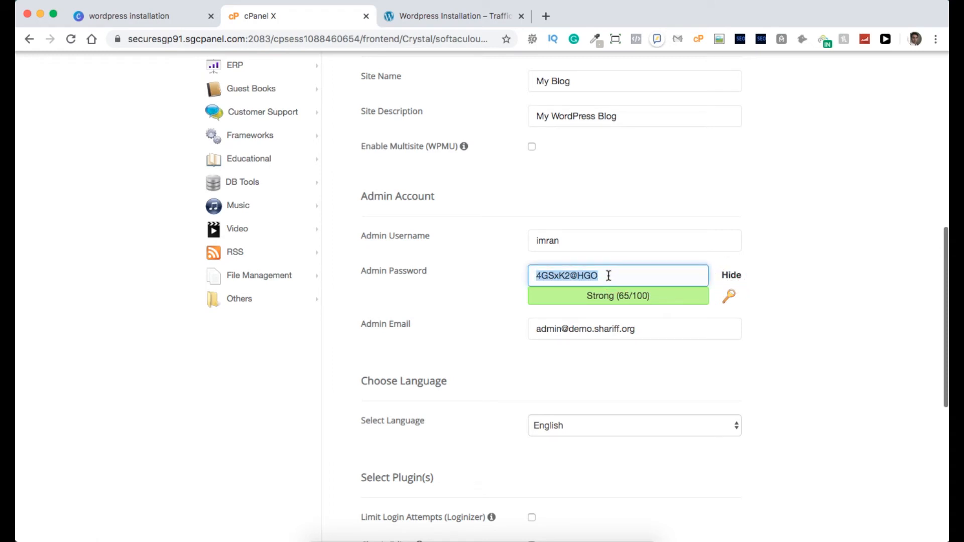
text(12)
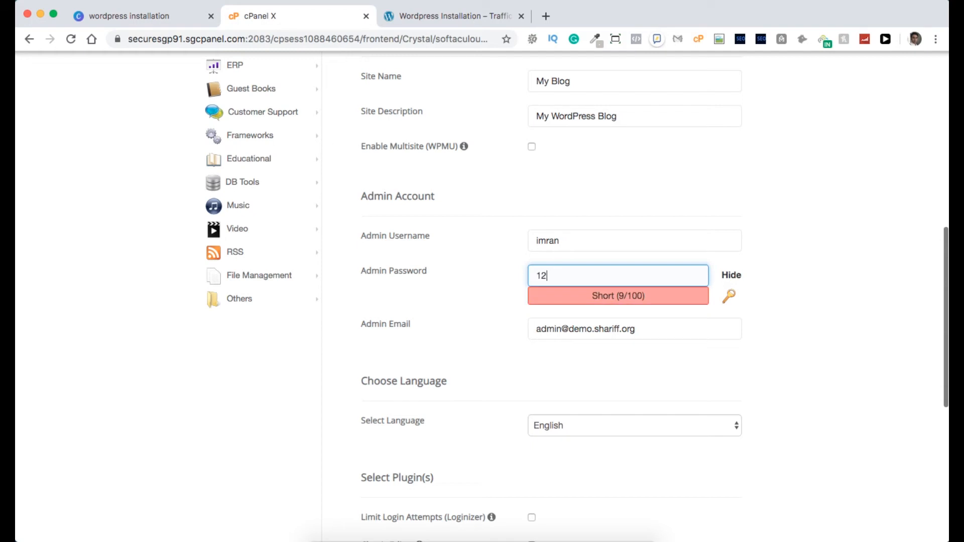
text(34567)
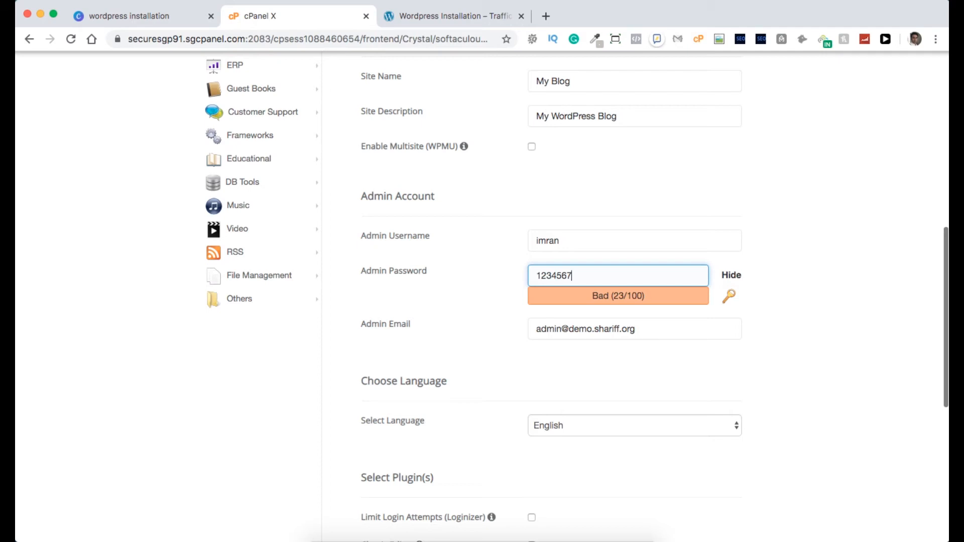
click(731, 277)
click(596, 328)
drag(640, 334, 533, 329)
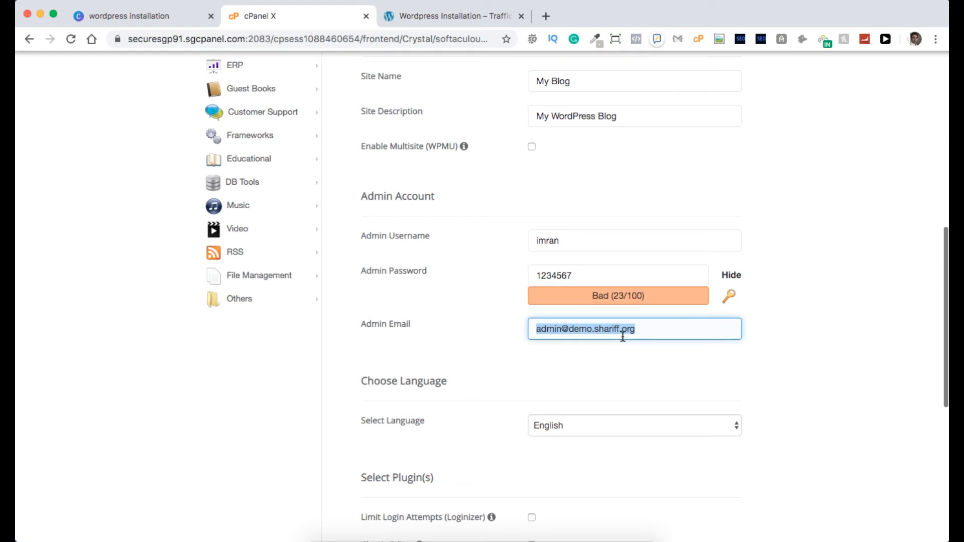
Replace the admin email with the user's Gmail address from the autofill suggestion.
key(BackSpace)
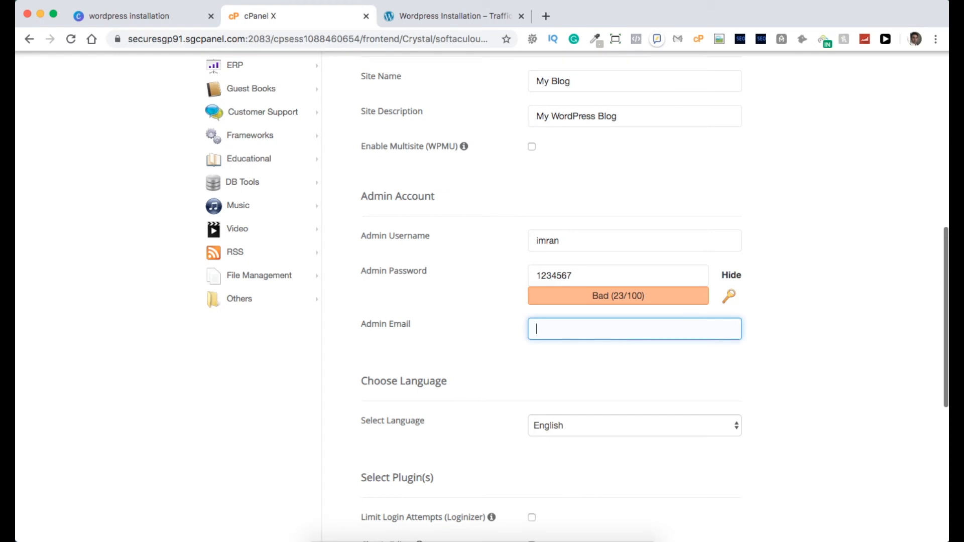
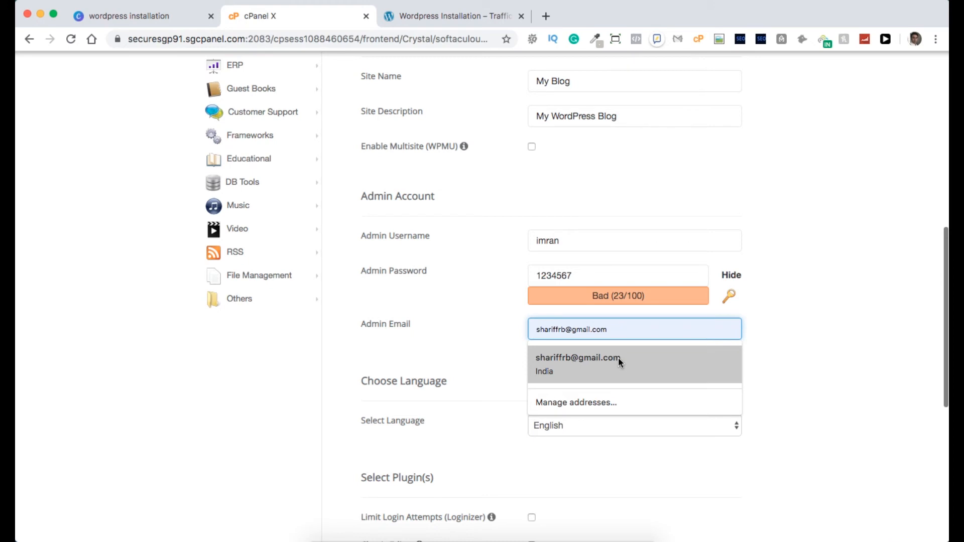
click(619, 358)
scroll(599, 378, down, 5)
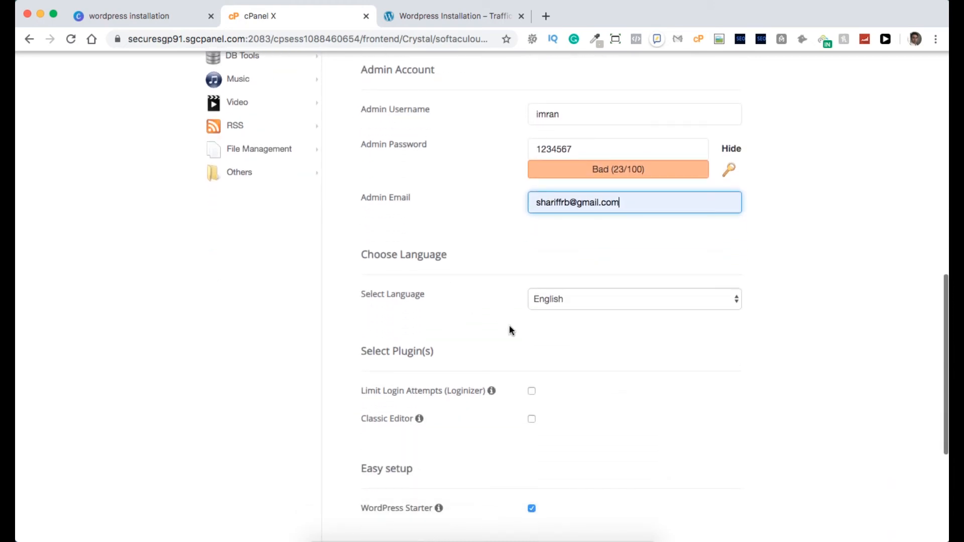
Leave the site language set to English.
click(580, 300)
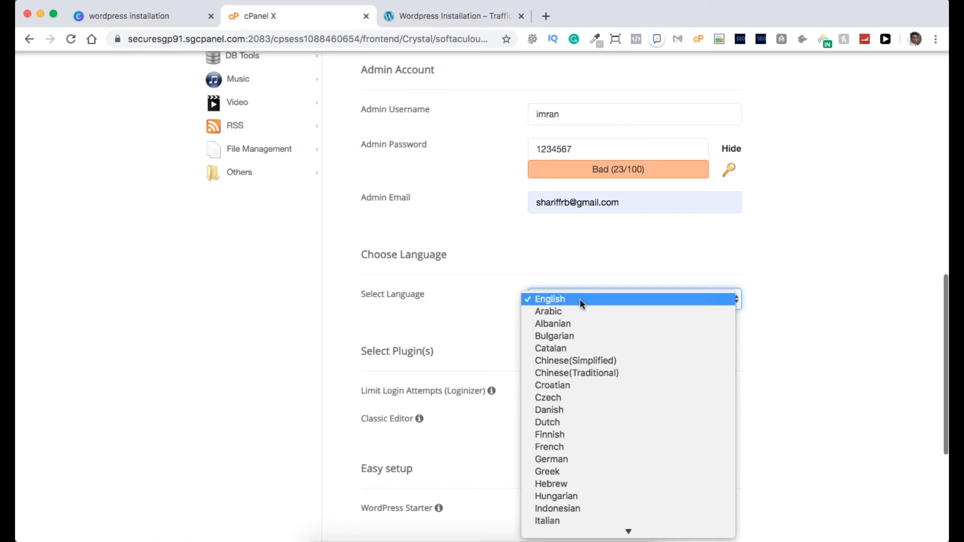
scroll(589, 414, down, 5)
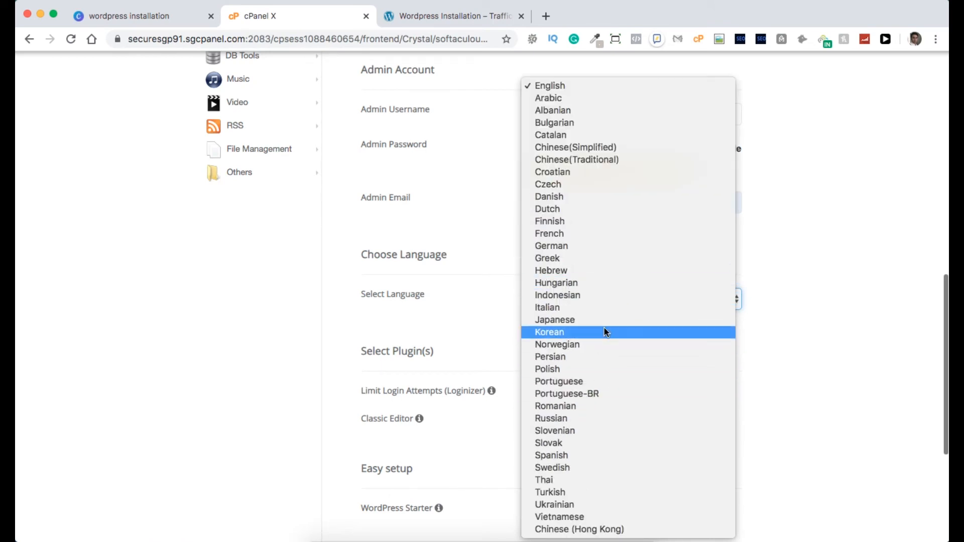
click(829, 394)
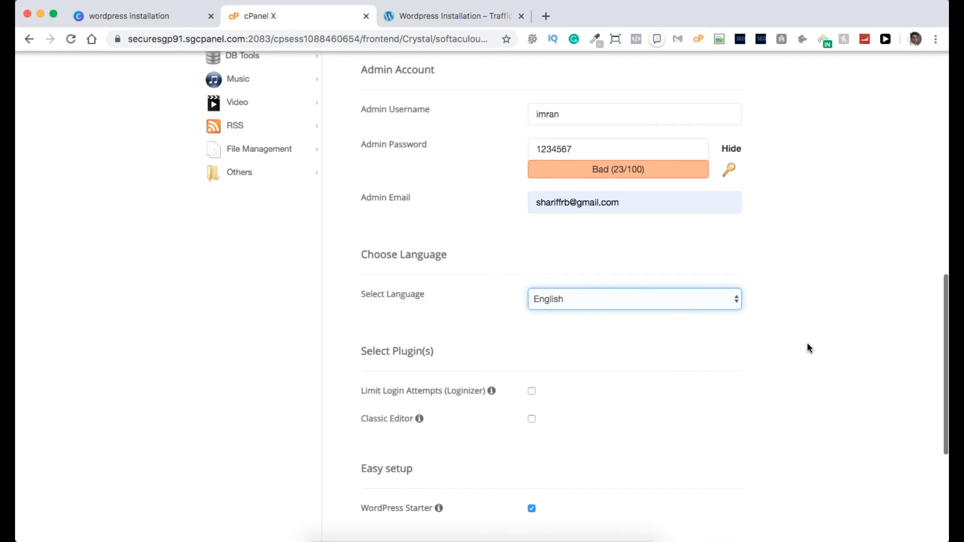
scroll(806, 344, down, 3)
scroll(808, 348, down, 1)
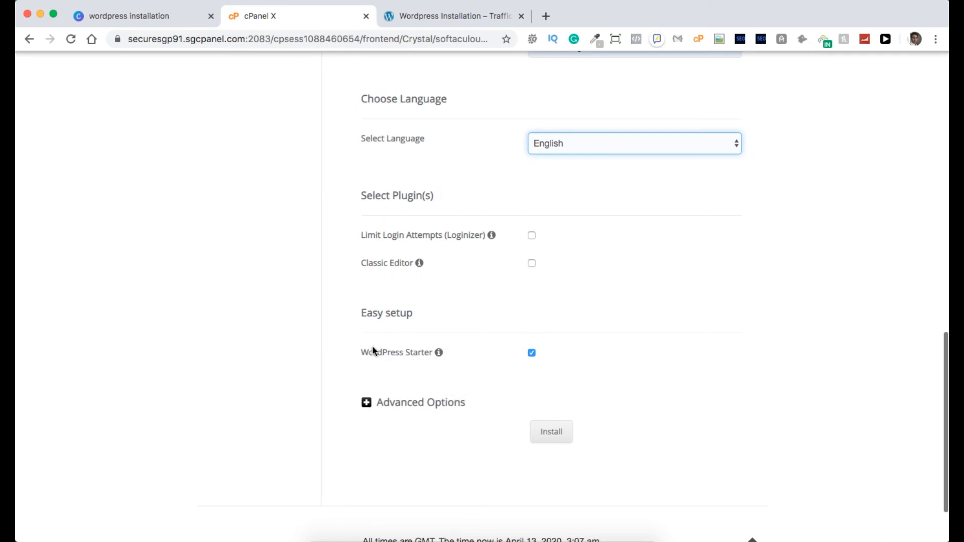
Untick WordPress Starter, try installing, and dismiss the 'password strength must exceed 50' alert.
click(532, 353)
scroll(621, 390, down, 3)
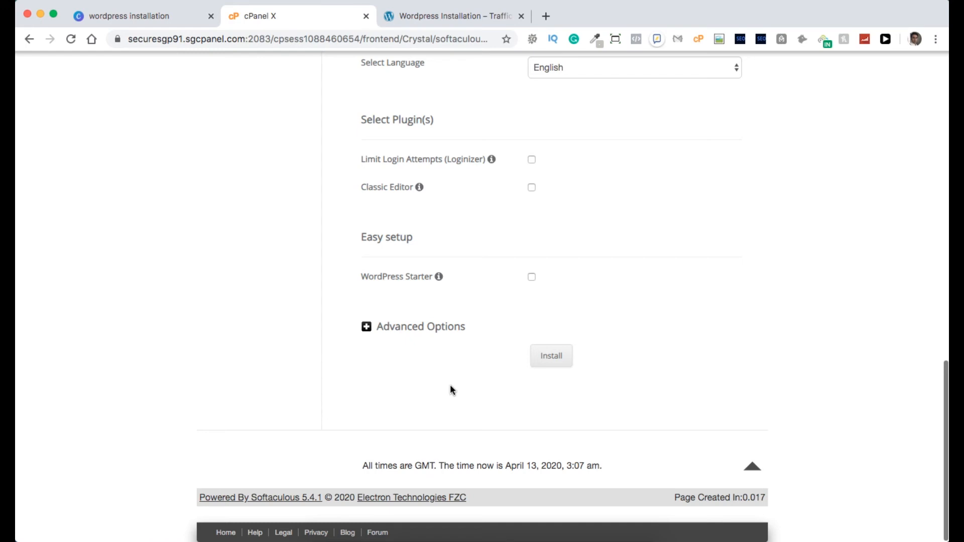
click(559, 358)
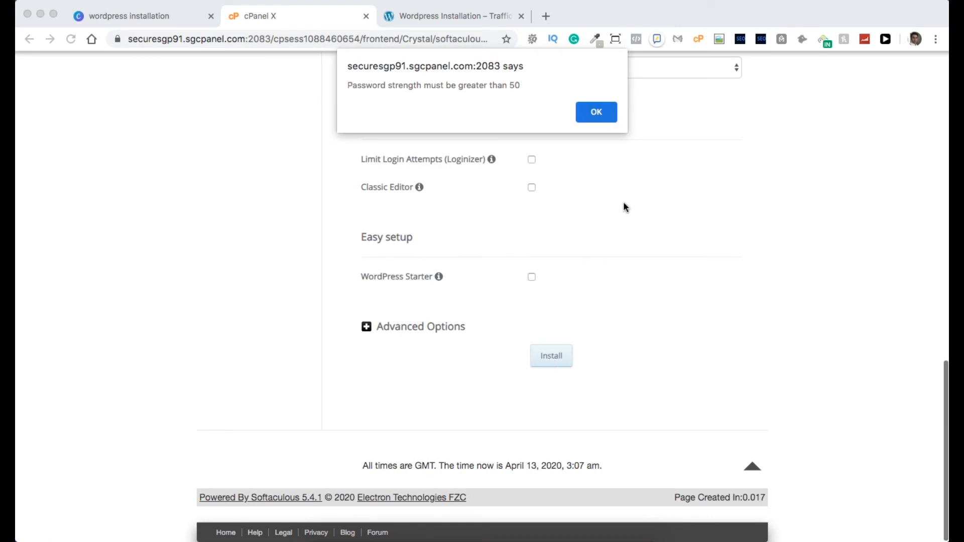
click(602, 116)
scroll(631, 220, up, 3)
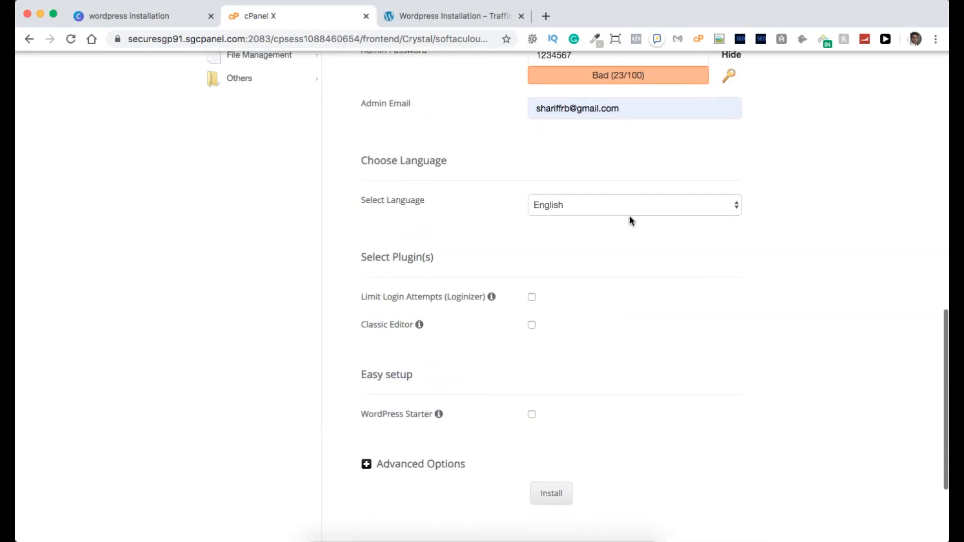
Swap the weak admin password for a strong generated one and submit the install.
scroll(630, 220, up, 2)
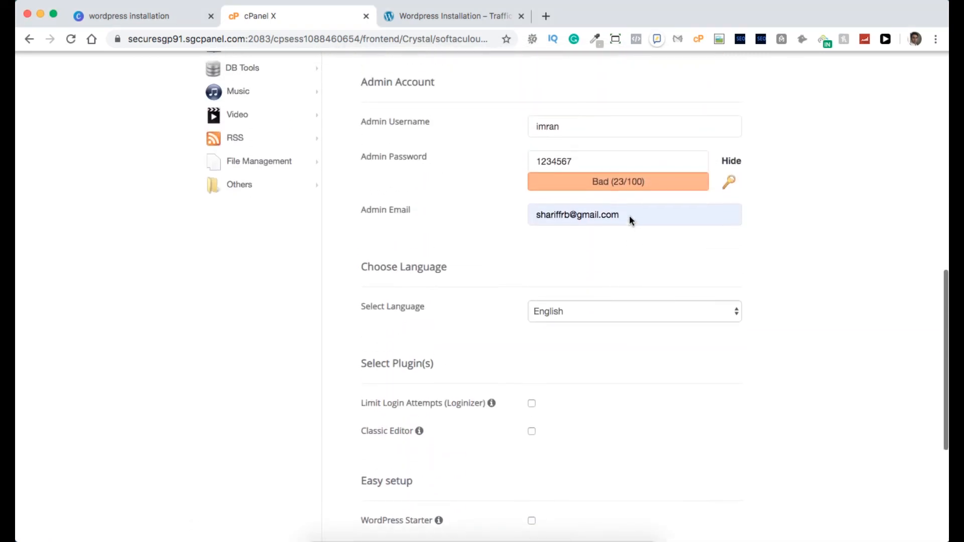
double_click(598, 165)
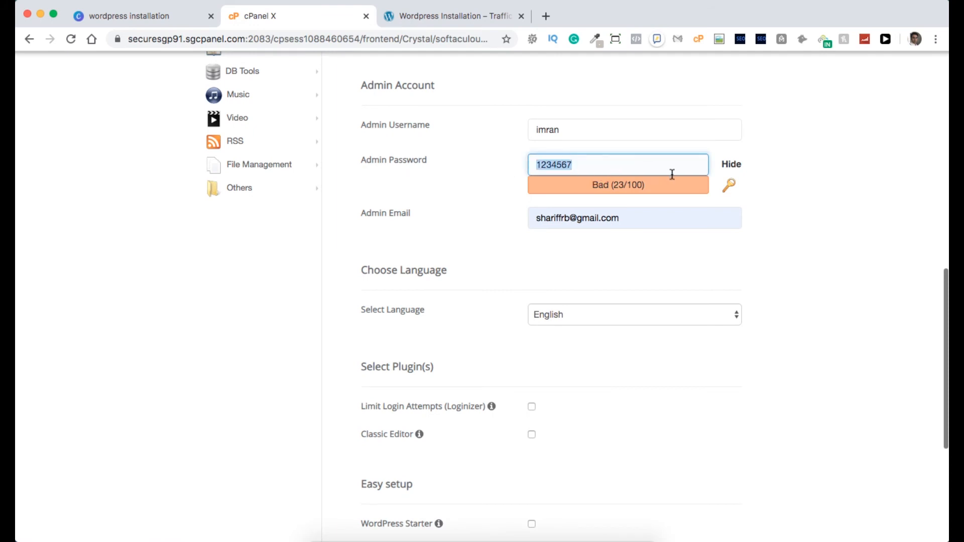
click(729, 187)
double_click(597, 164)
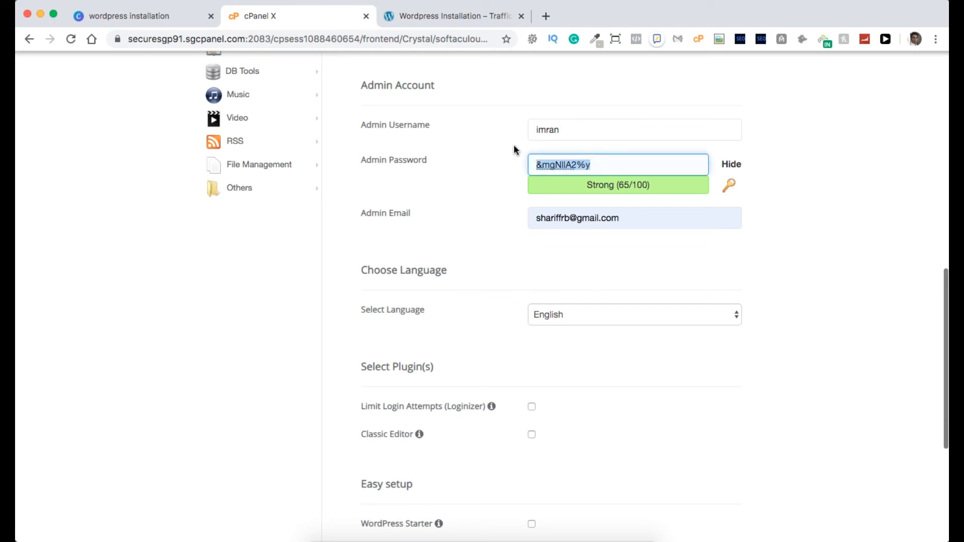
scroll(628, 359, down, 5)
click(550, 356)
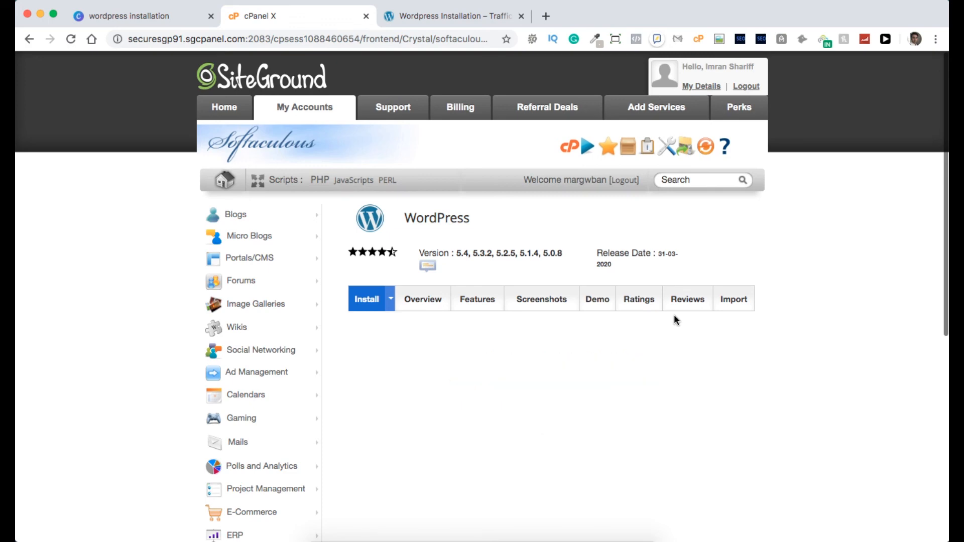
scroll(495, 340, down, 5)
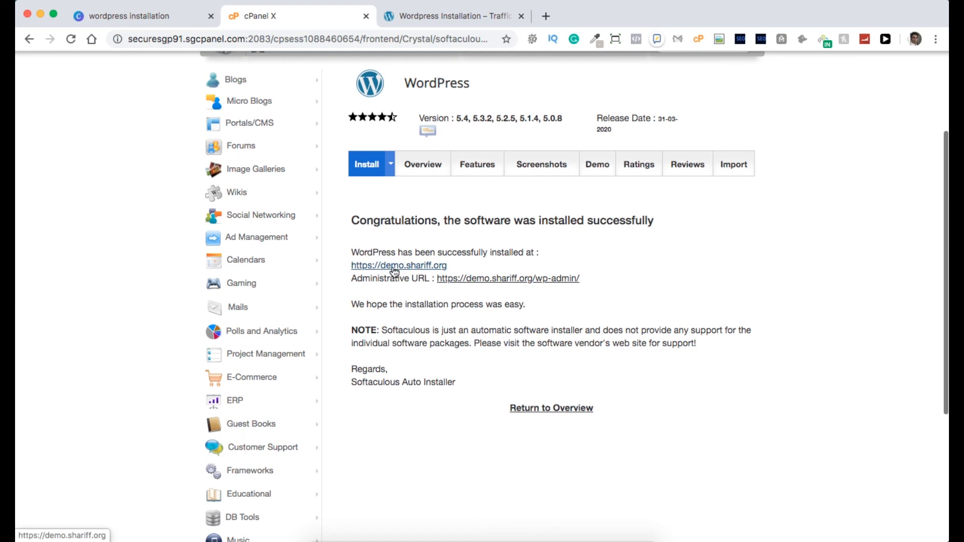
click(394, 269)
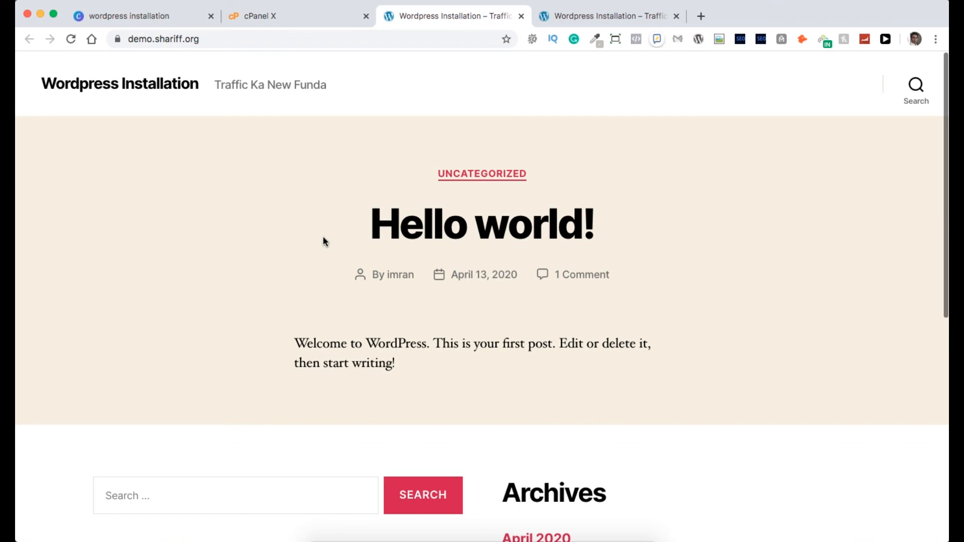
scroll(324, 241, down, 5)
scroll(323, 241, down, 3)
scroll(324, 241, up, 10)
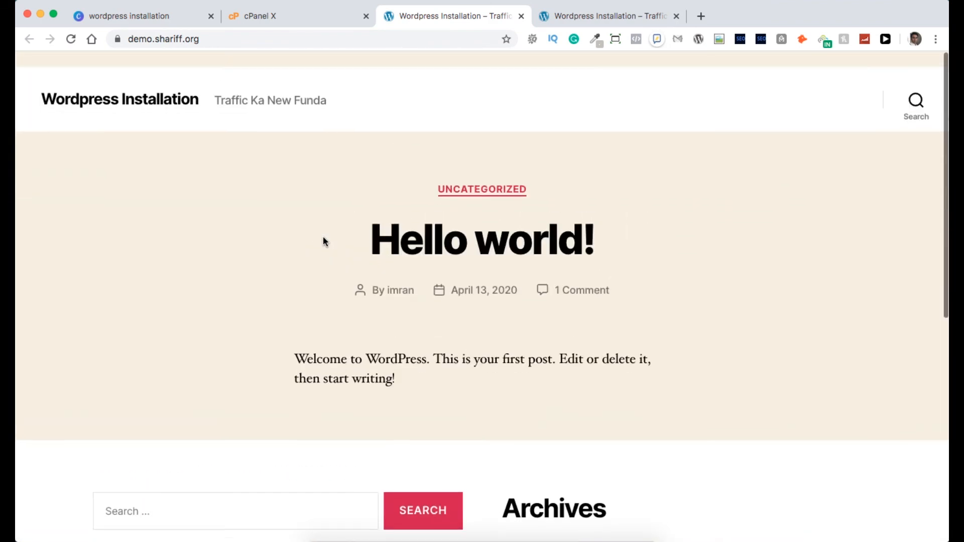
click(287, 18)
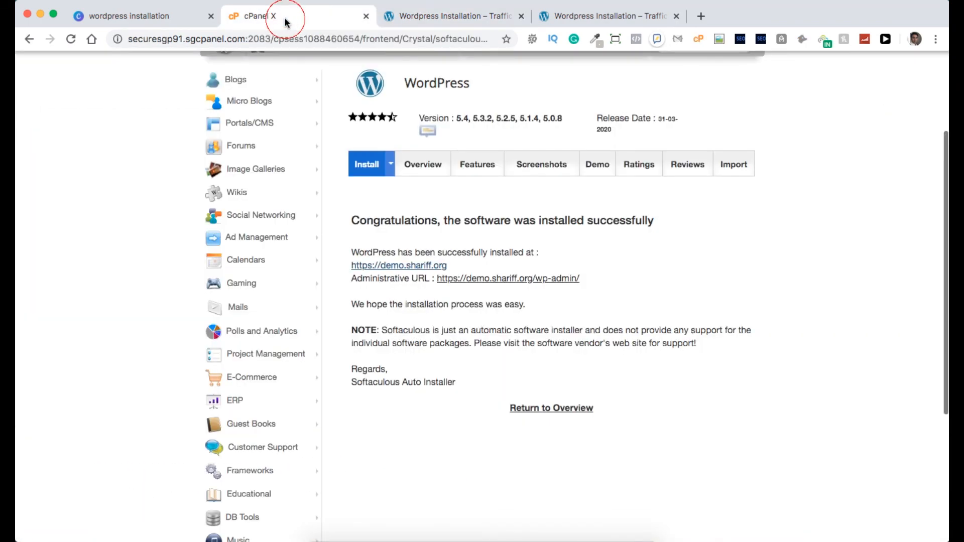